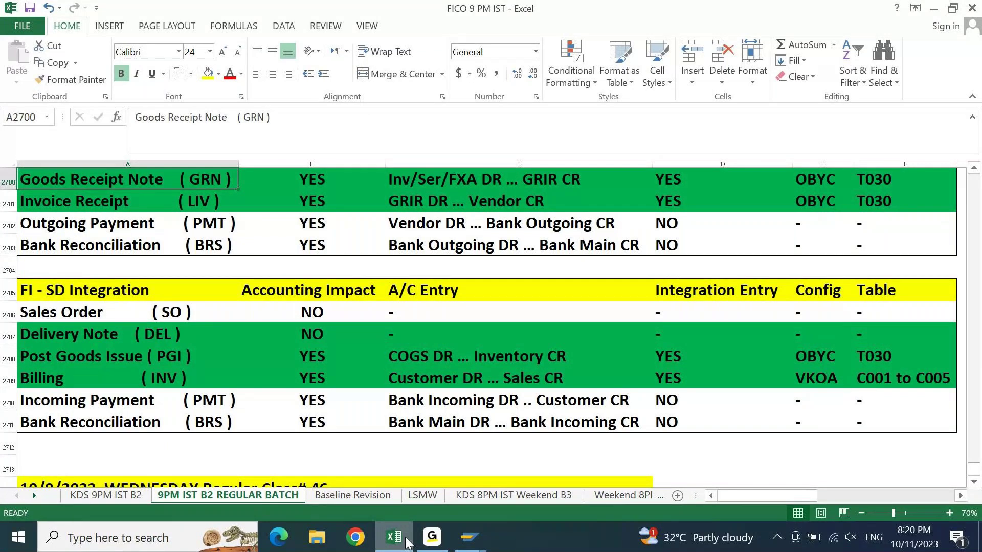
Move up from the FI-SD Integration table to the Business Partner (BP) row in the Sub Ledgers notes
key(Page_Up)
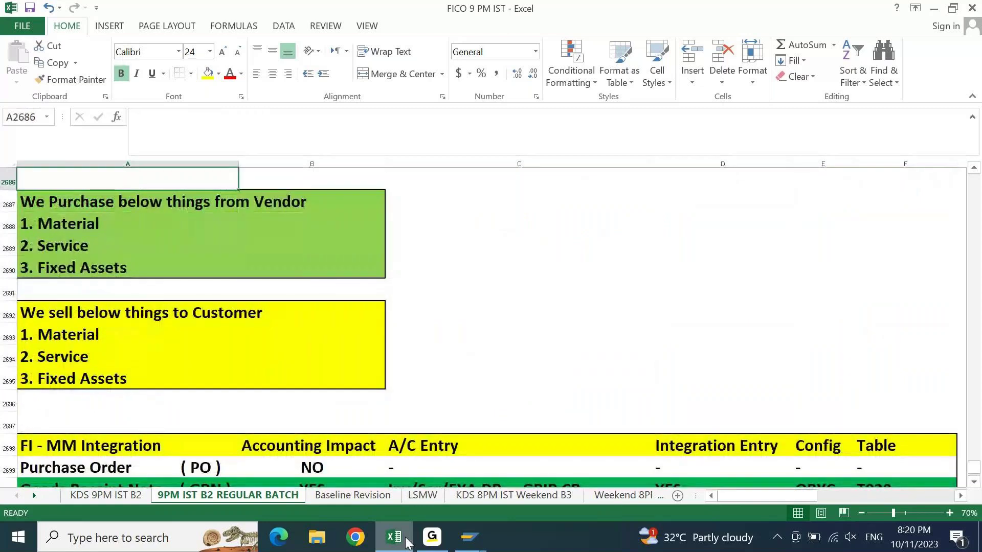
key(Page_Up)
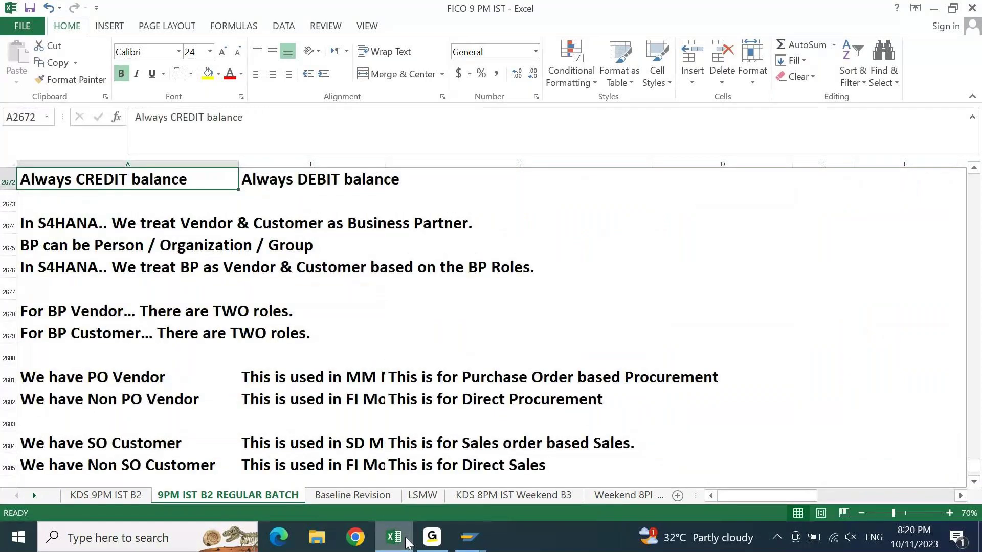
key(Page_Up)
key(Up)
key(Up)
key(Up)
key(Up)
key(Up)
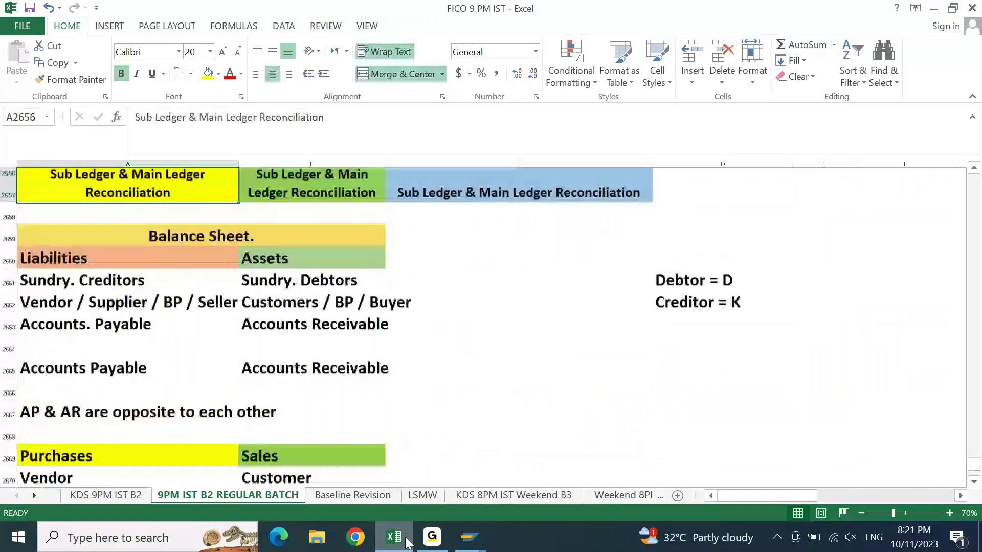
key(Up)
key(Up)
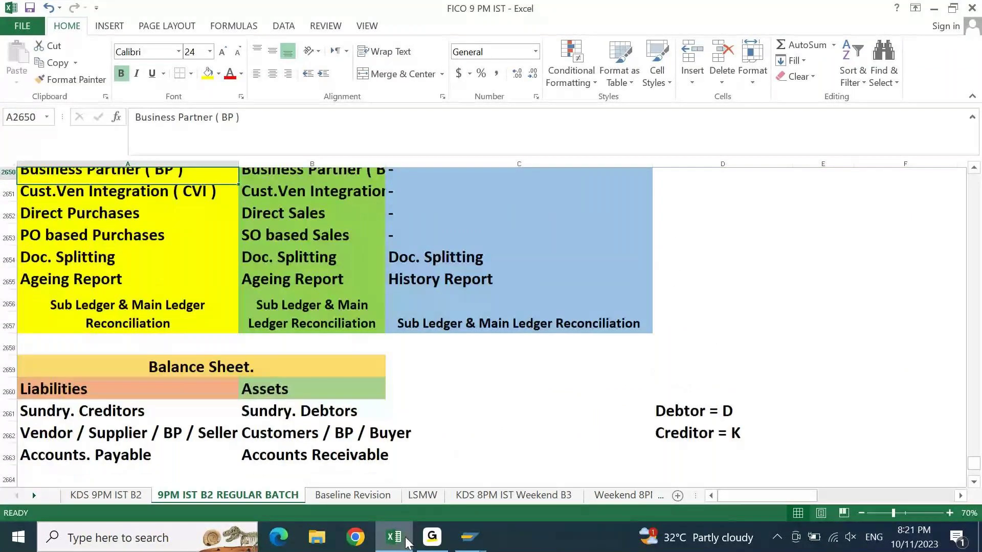
key(Up)
key(Up)
key(Up)
key(Up)
key(Up)
key(Up)
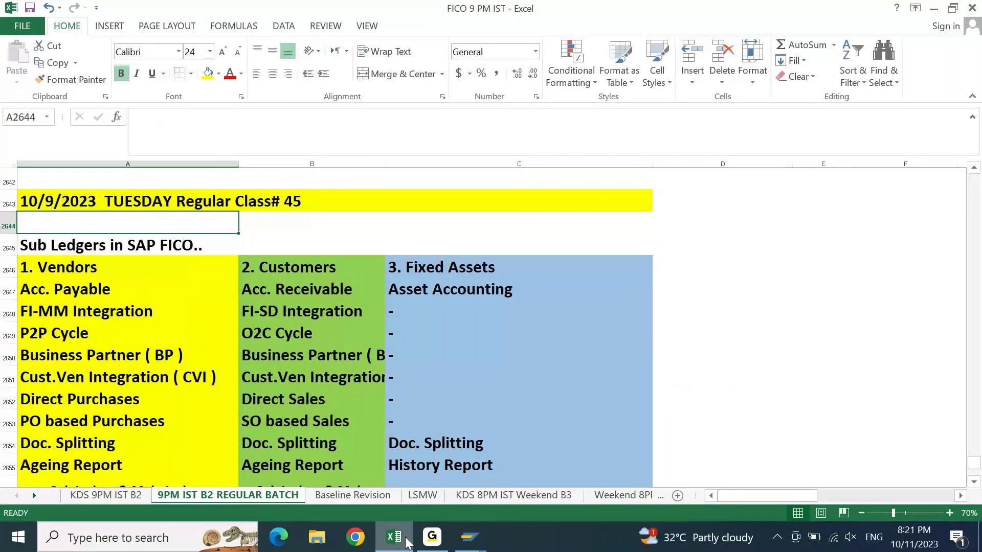
key(Down)
key(Down)
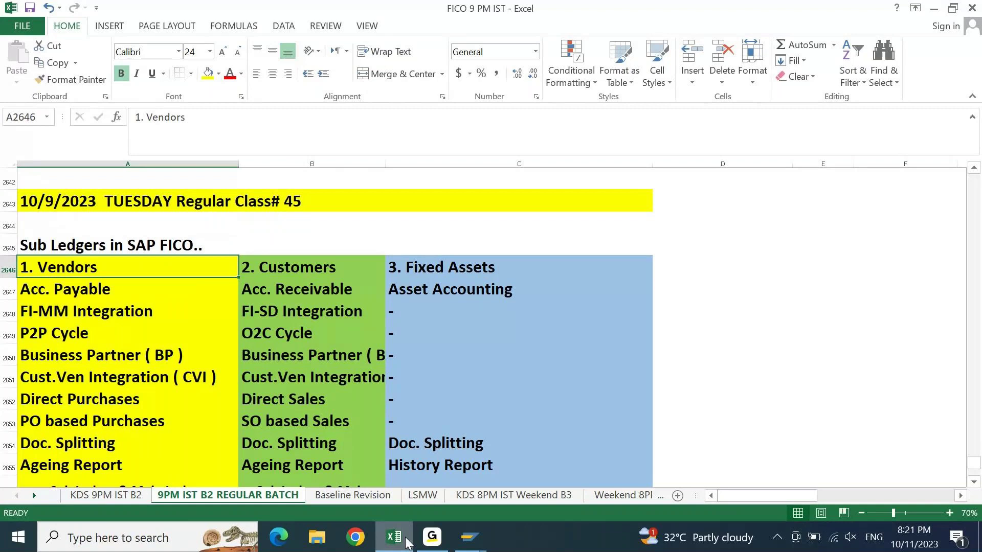
key(Right)
key(Right)
key(Up)
key(Left)
key(Left)
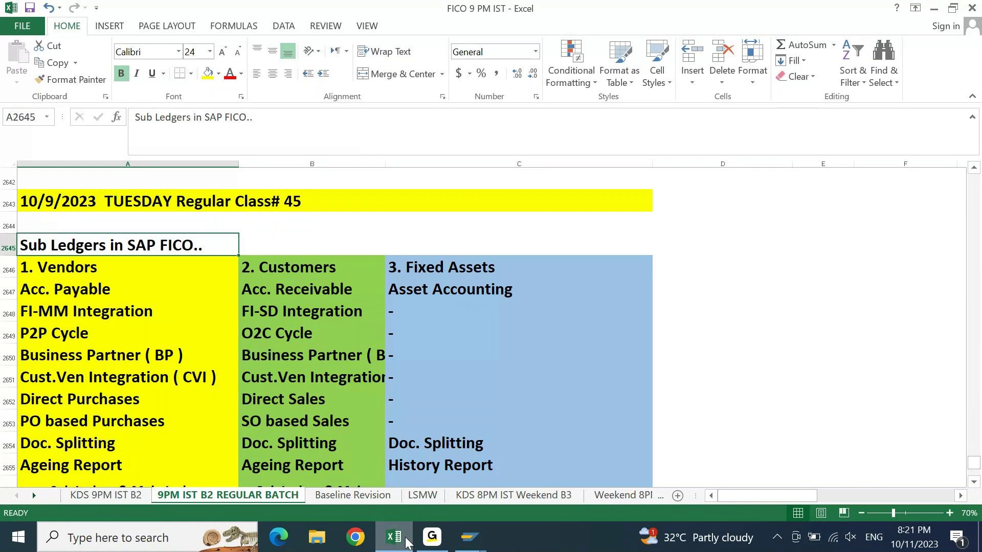
key(Down)
key(Down)
key(Down)
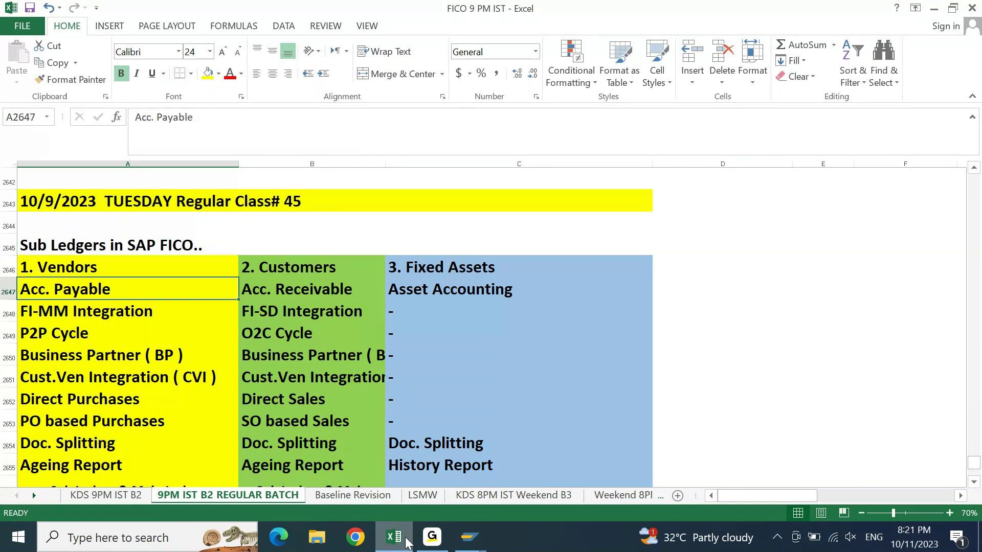
key(Down)
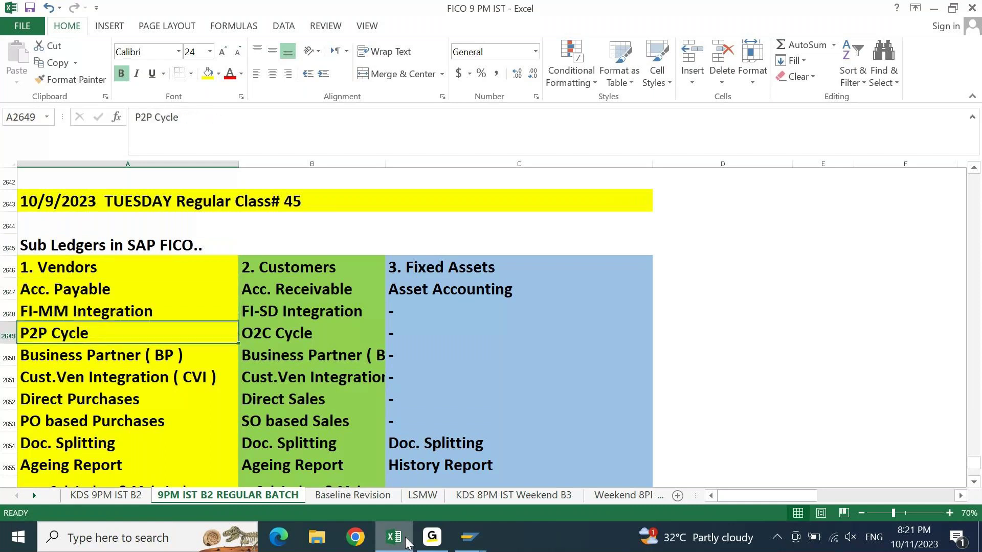
key(Up)
key(Up)
key(Up)
key(Up)
key(Up)
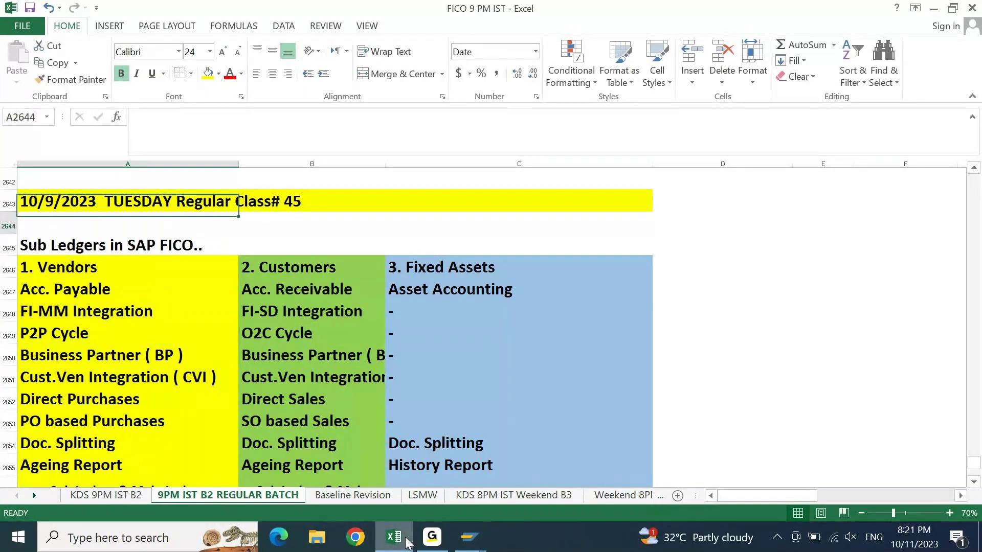
key(Down)
key(Down)
key(Right)
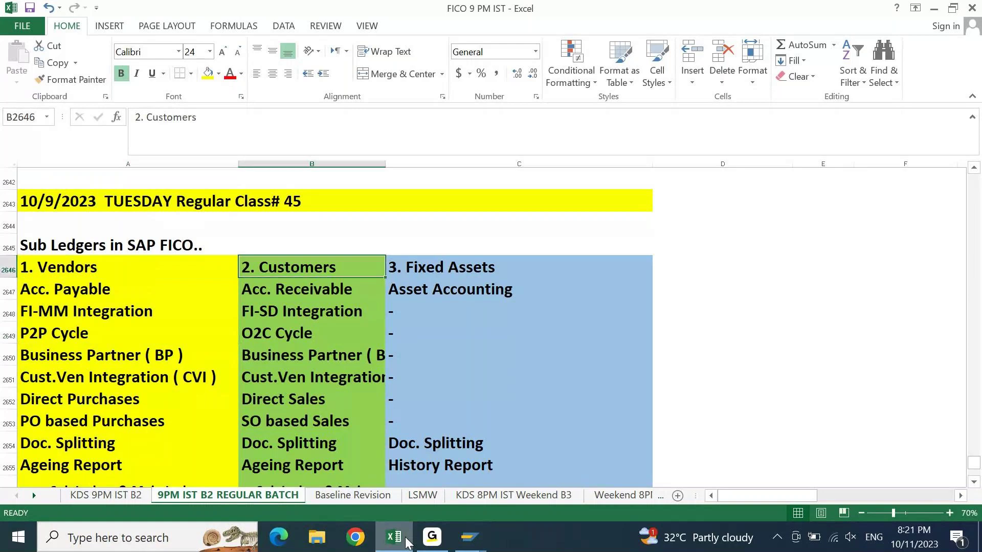
Step through the sub-ledger rows, from Acc. Receivable down the vendors column past Ageing Report to the reconciliation row
key(Down)
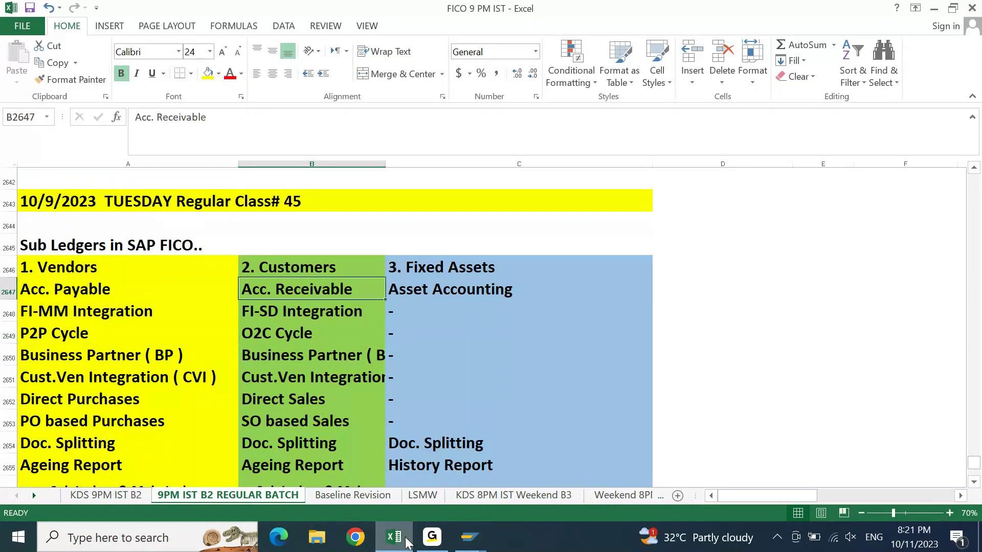
key(Down)
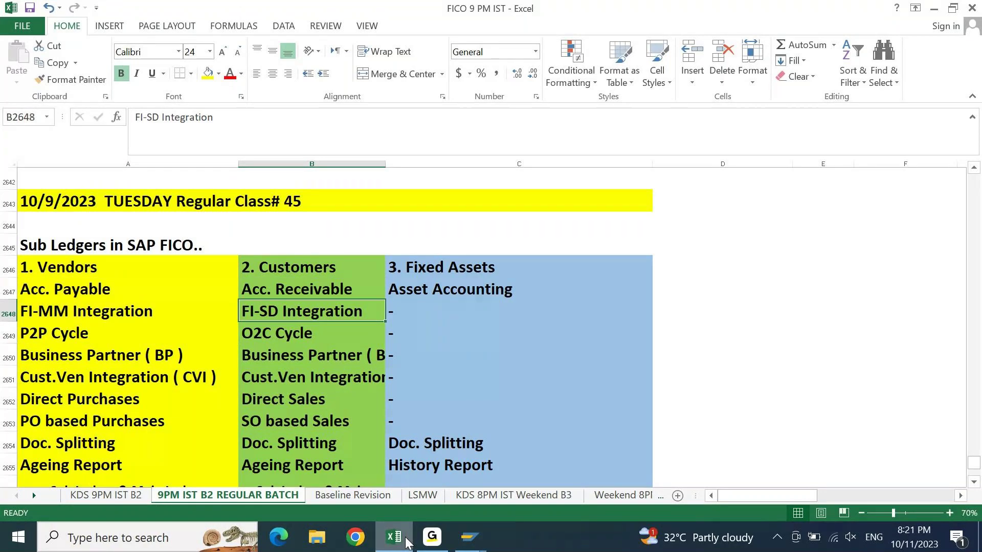
key(Left)
key(Down)
key(Down)
key(Down)
key(Down)
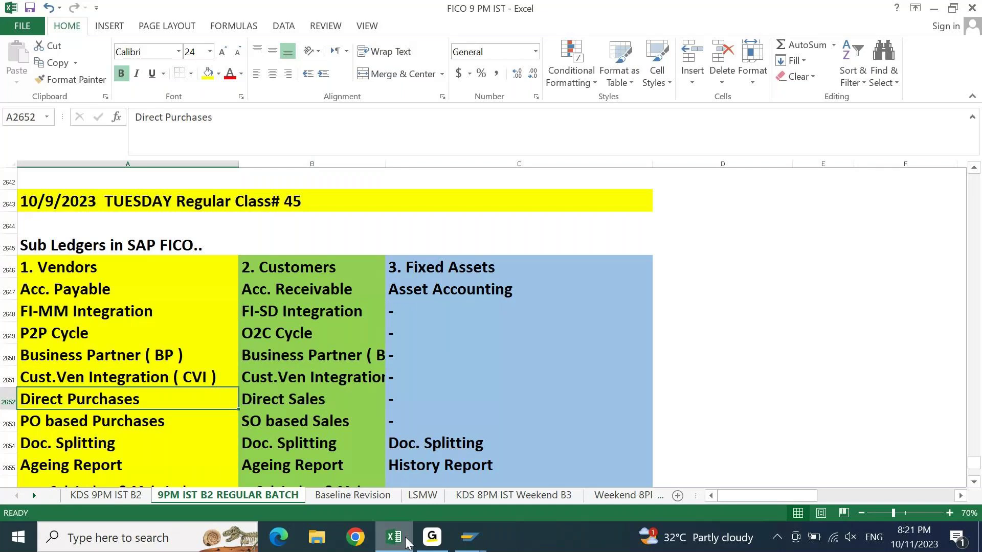
key(Down)
key(Down)
key(Down)
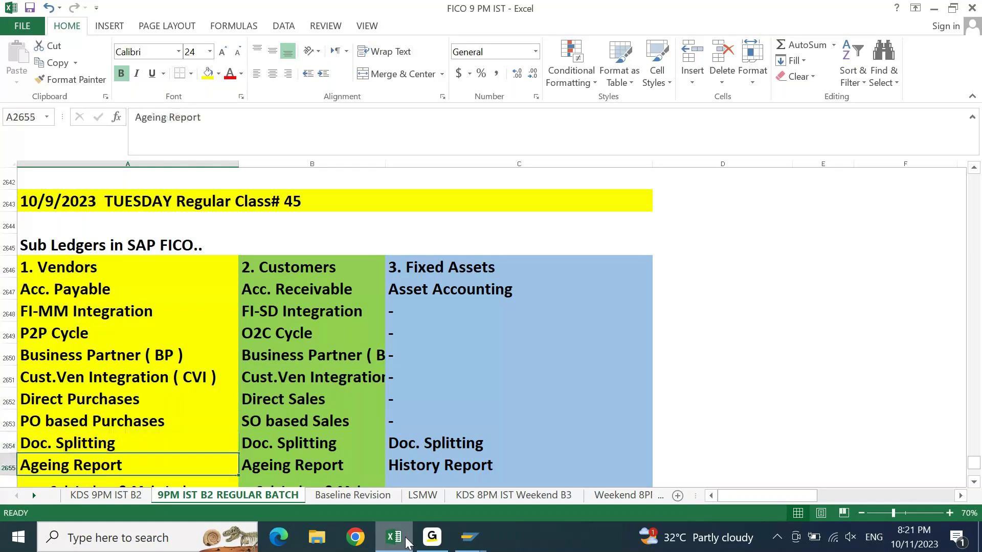
key(Down)
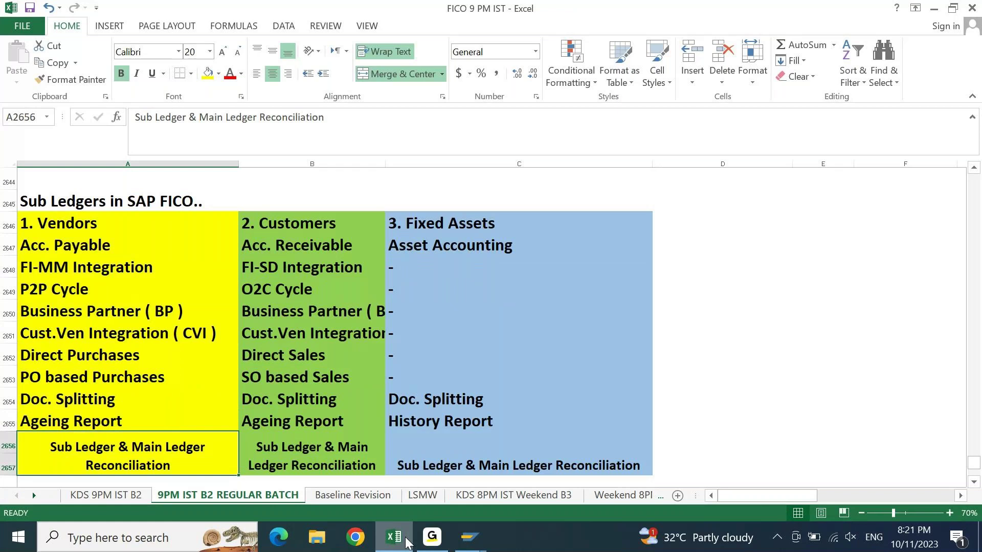
key(Down)
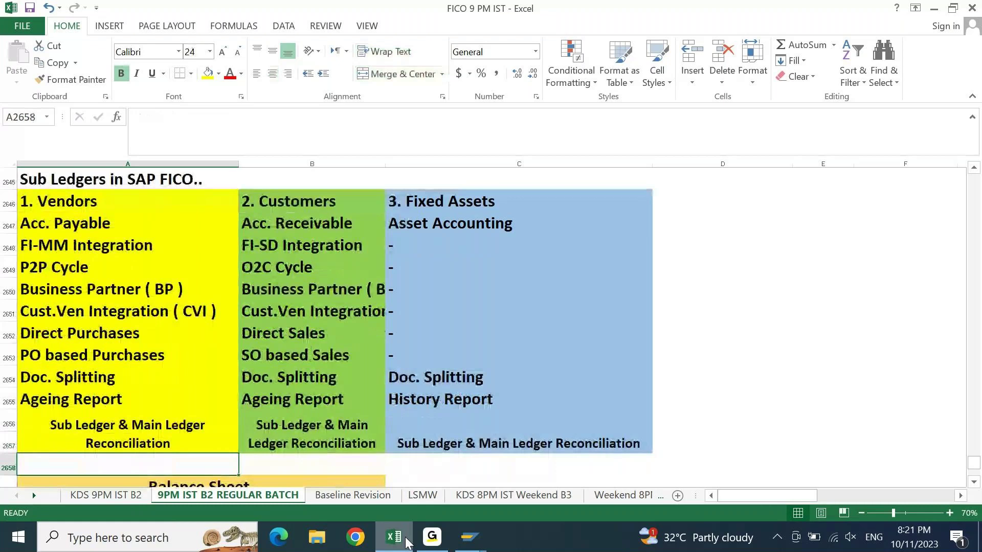
Go down the customers column through CVI integration, SO based Sales, Doc. Splitting and reconciliation to the Balance Sheet section
key(Up)
key(Up)
key(Up)
key(Up)
key(Up)
key(Up)
key(Up)
key(Up)
key(Right)
key(Down)
key(Down)
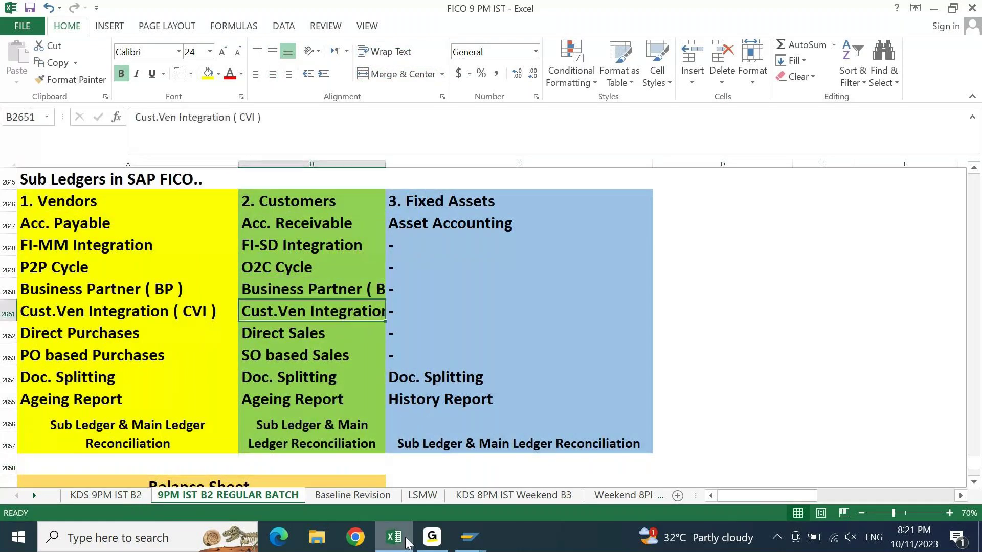
key(Up)
key(Down)
key(Down)
key(Down)
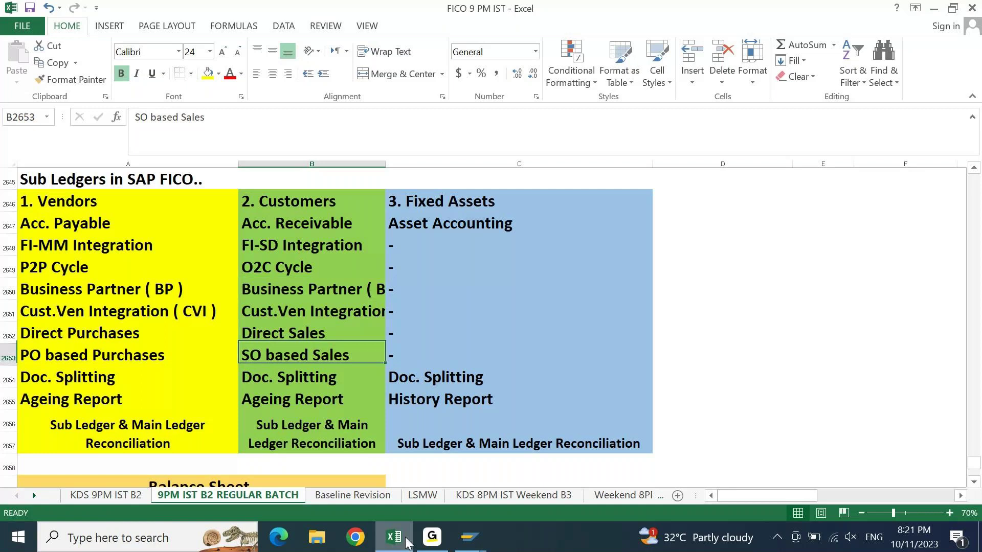
key(Down)
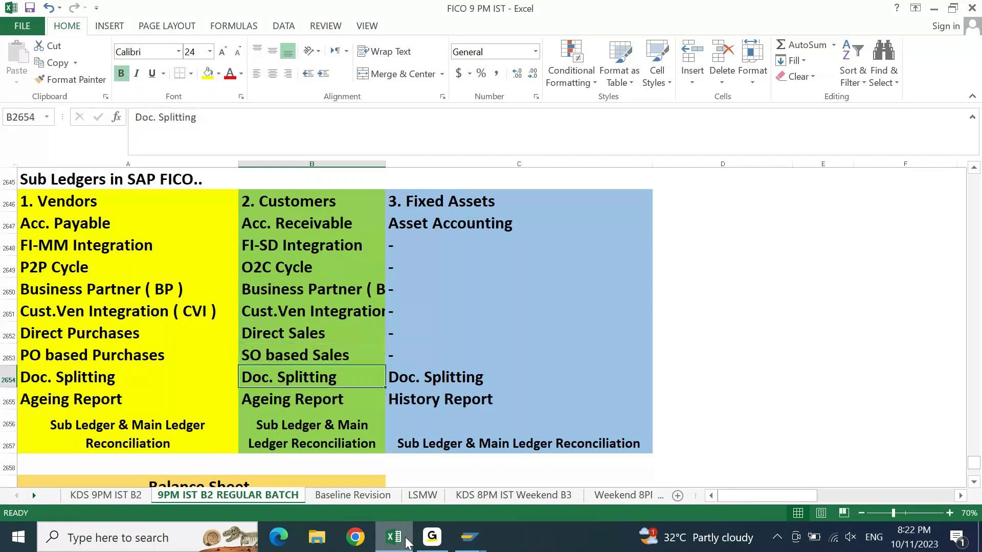
key(Down)
key(Down)
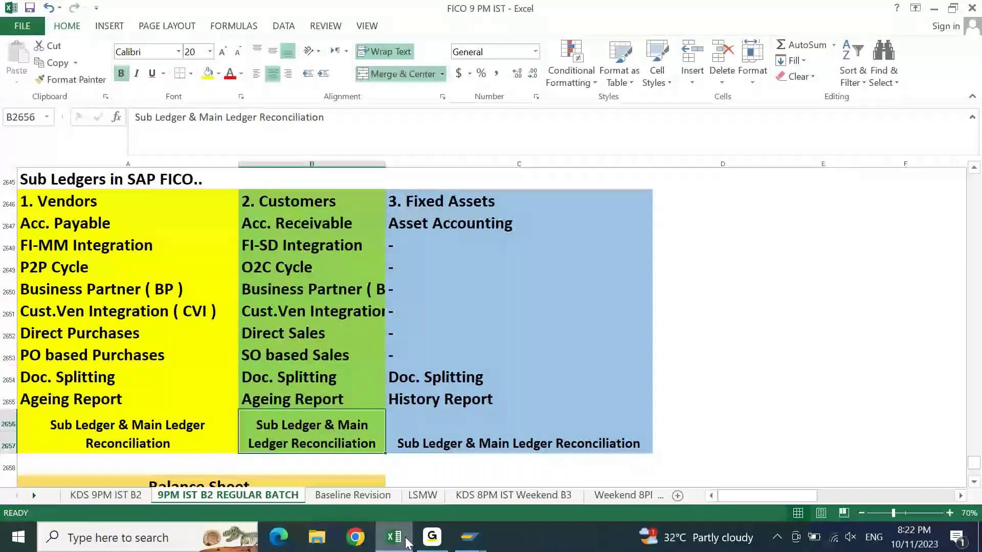
key(Down)
key(Down)
key(Down)
key(Down)
key(Down)
key(Down)
key(Down)
key(Down)
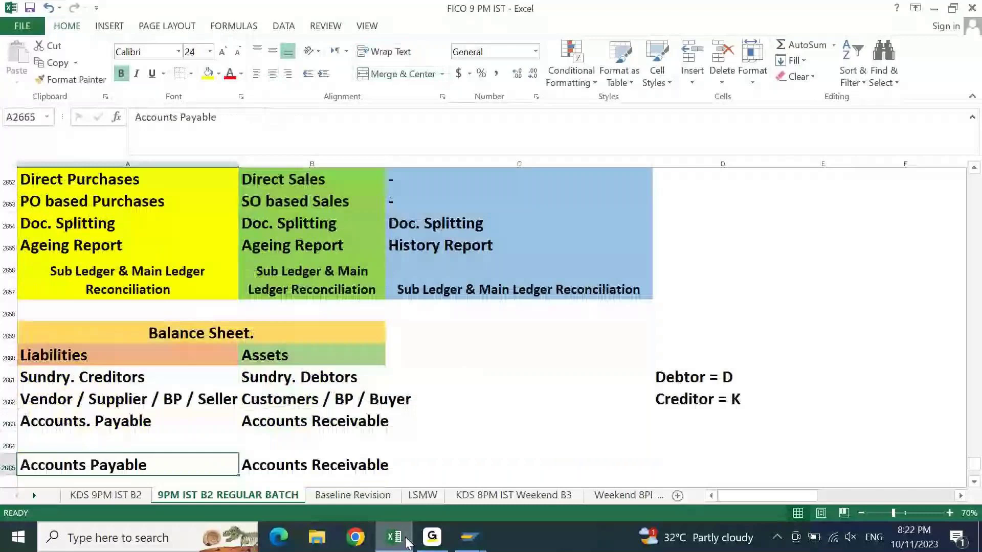
Go to the Always CREDIT balance row and point out the Sundry. Creditors, Liabilities and Customers / BP / Buyer entries
key(Down)
key(Down)
key(Down)
key(Down)
key(Down)
key(Down)
key(Down)
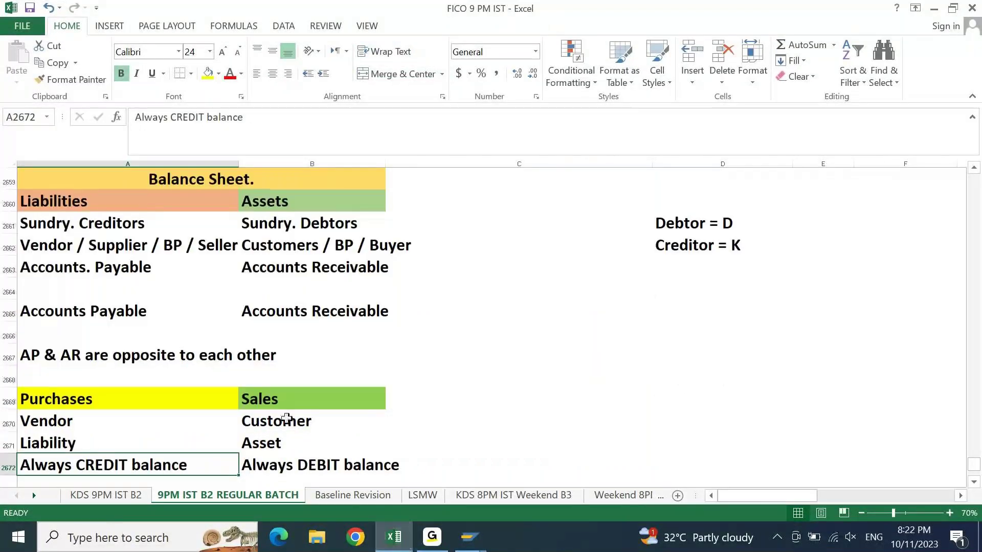
click(78, 215)
click(76, 207)
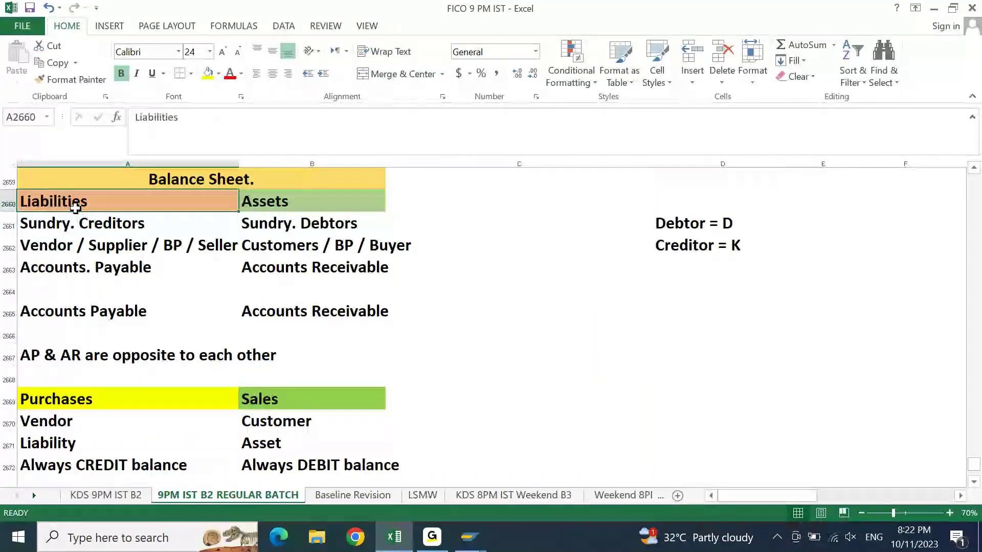
click(301, 241)
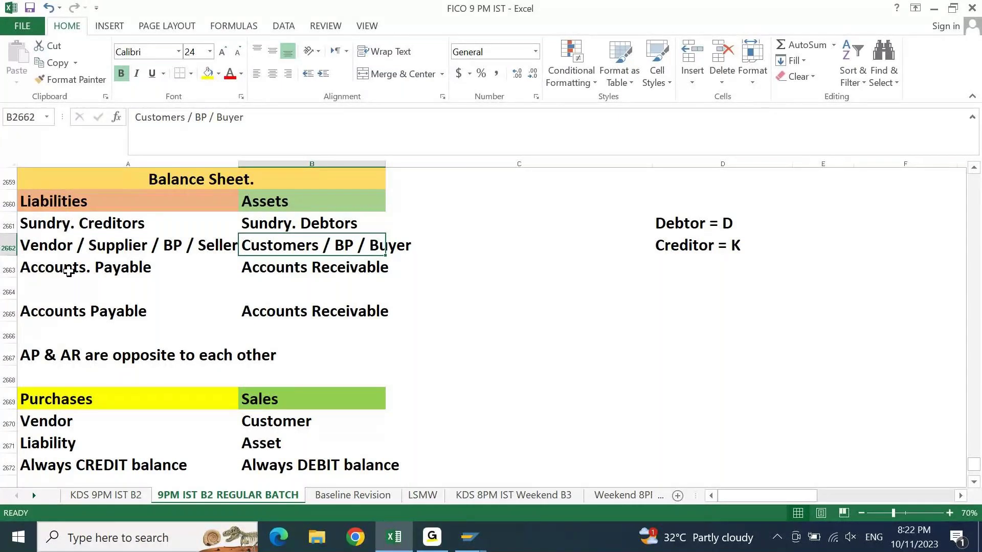
key(Left)
key(Down)
key(Down)
key(Down)
key(Down)
key(Down)
key(Down)
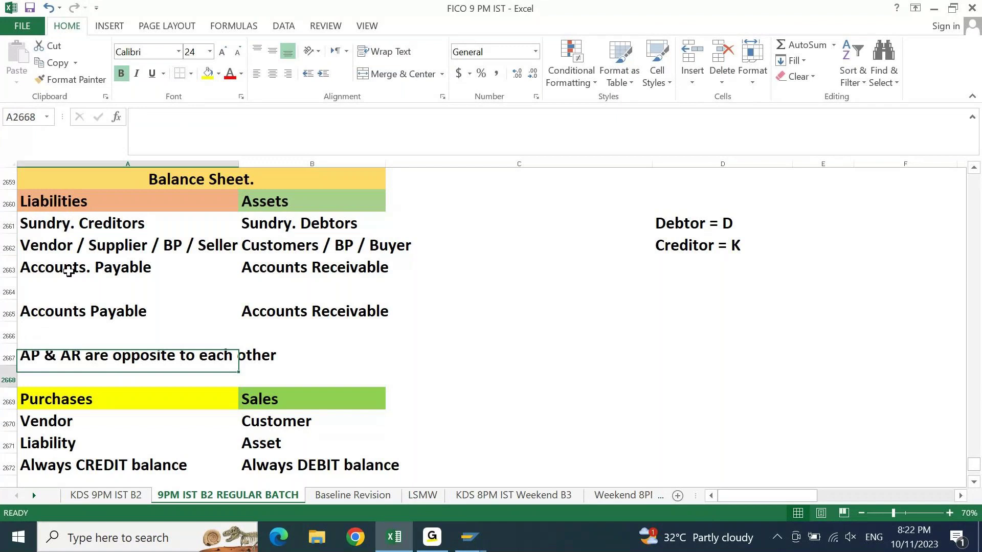
scroll(47, 261, down, 2)
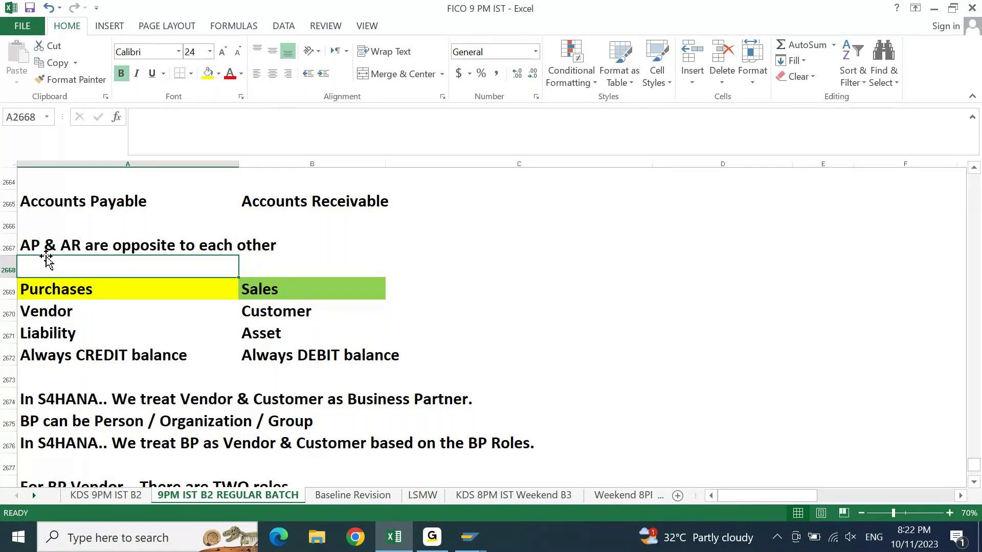
key(Down)
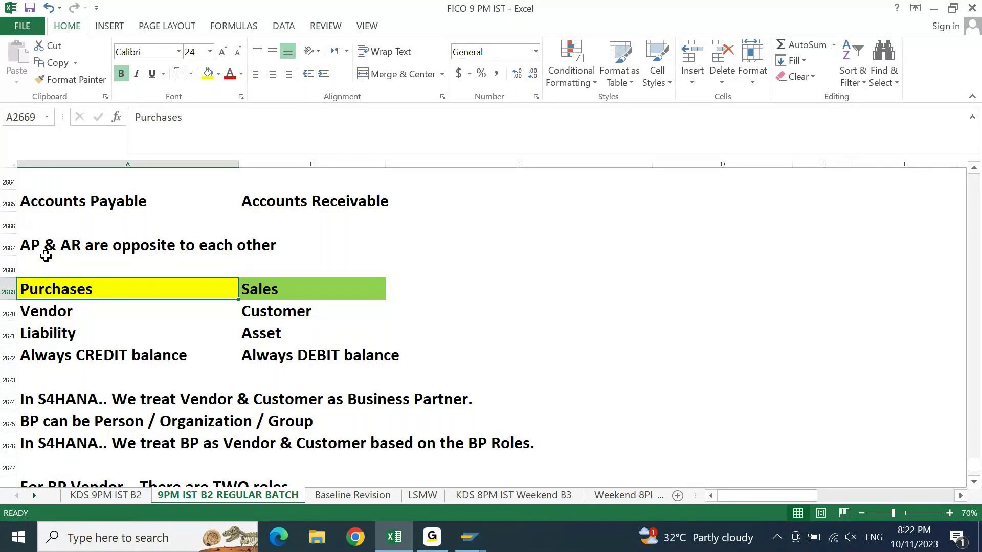
key(Down)
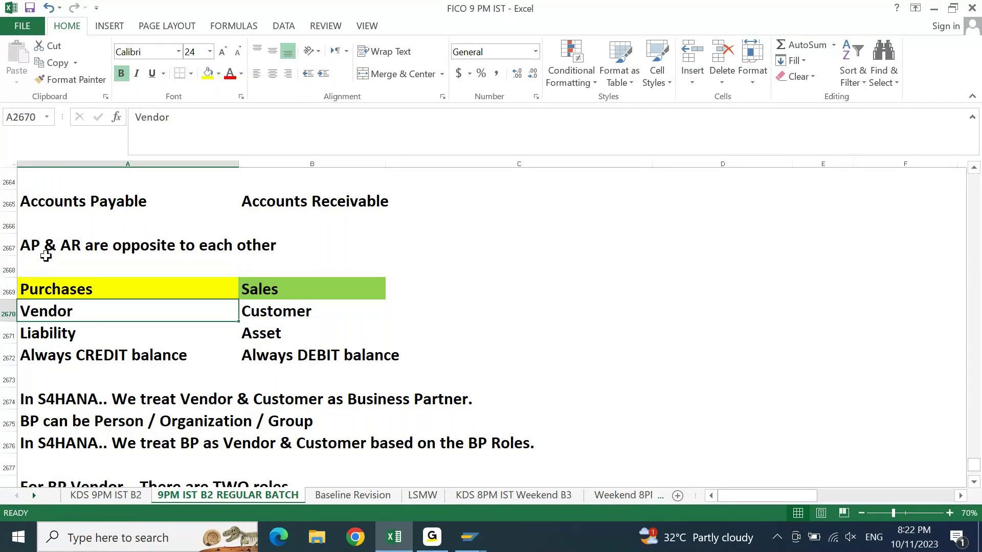
key(Up)
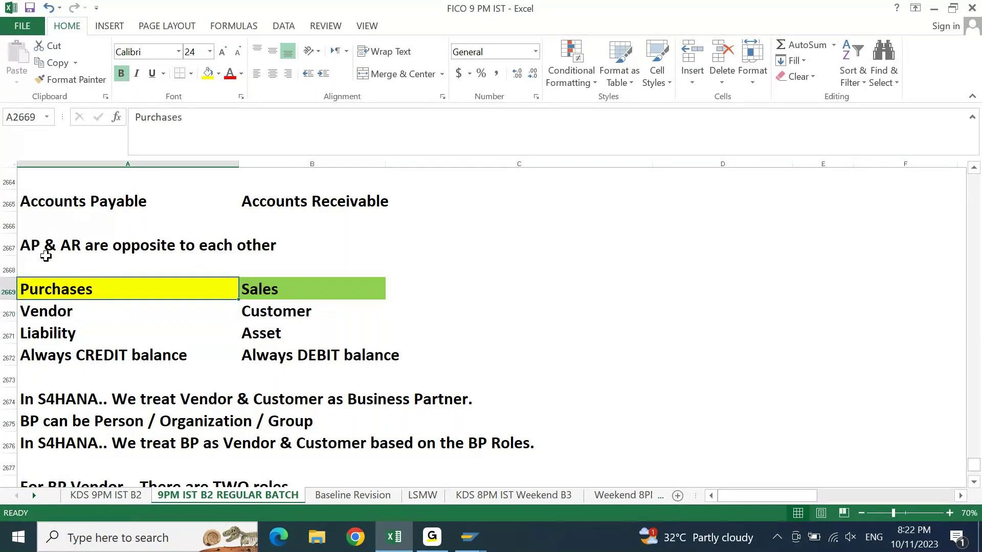
key(Down)
key(Down)
key(Down)
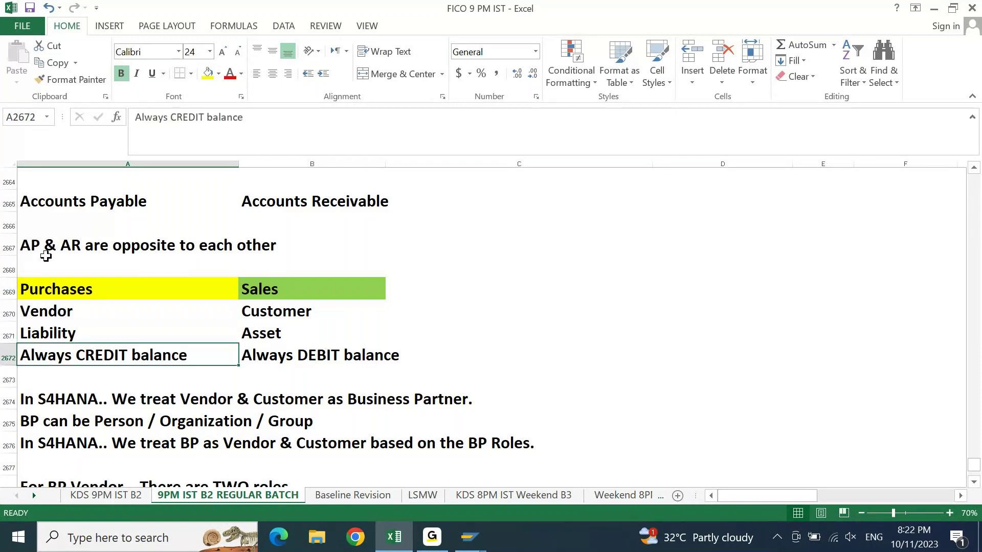
key(Up)
key(Up)
key(Right)
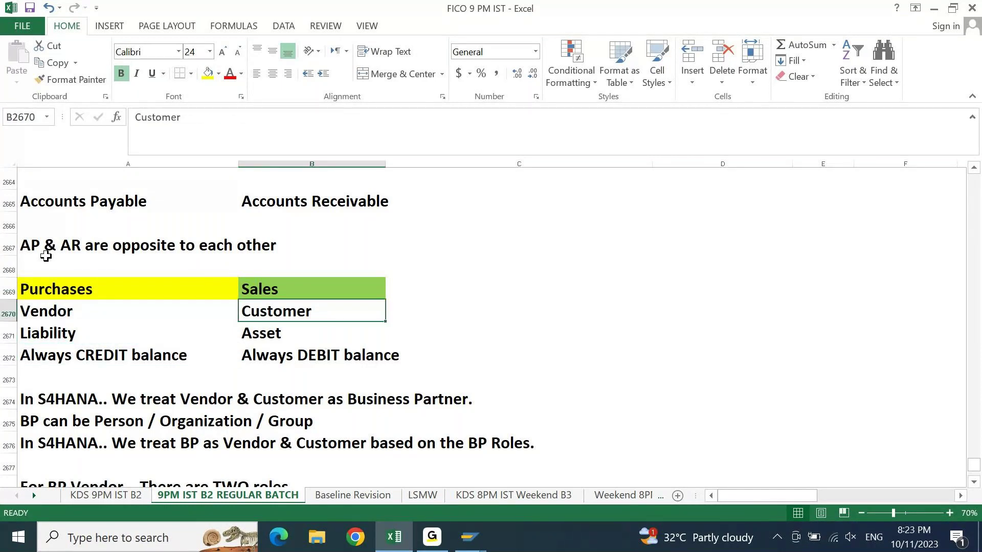
key(Up)
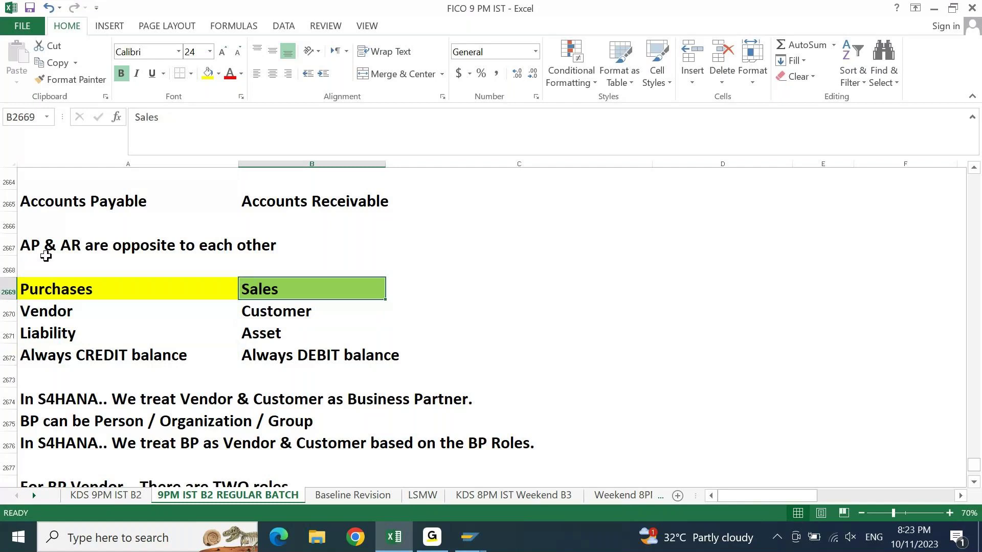
key(Down)
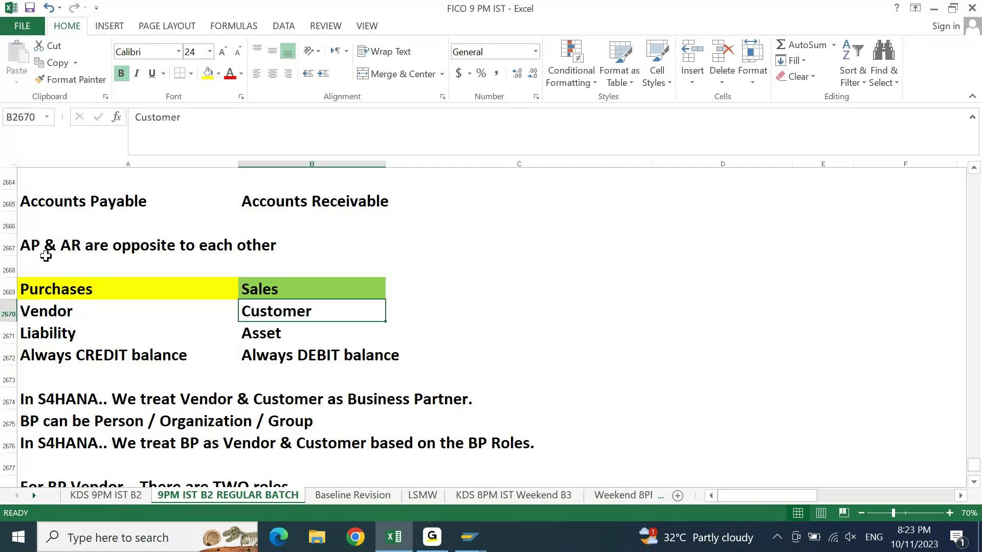
key(Down)
key(Down)
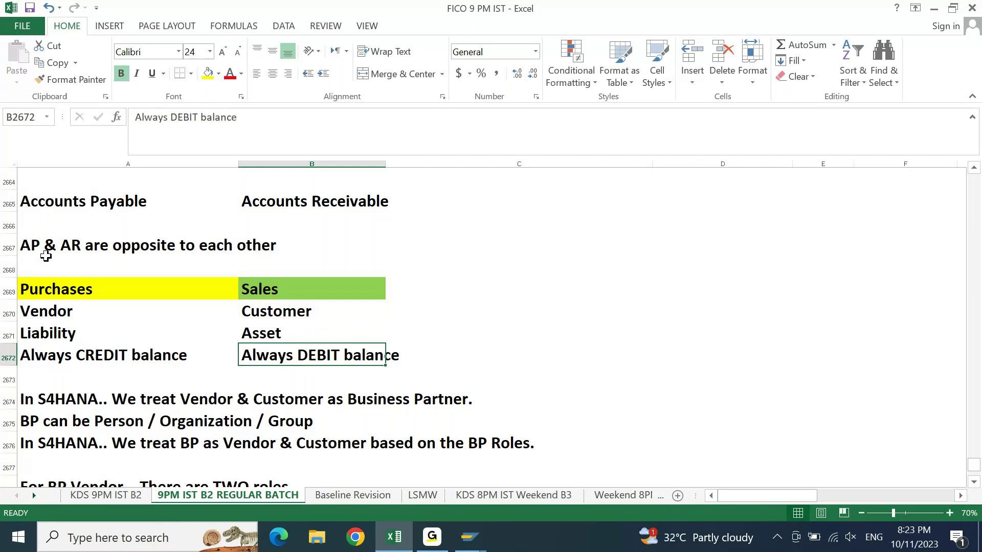
key(Left)
key(Down)
key(Down)
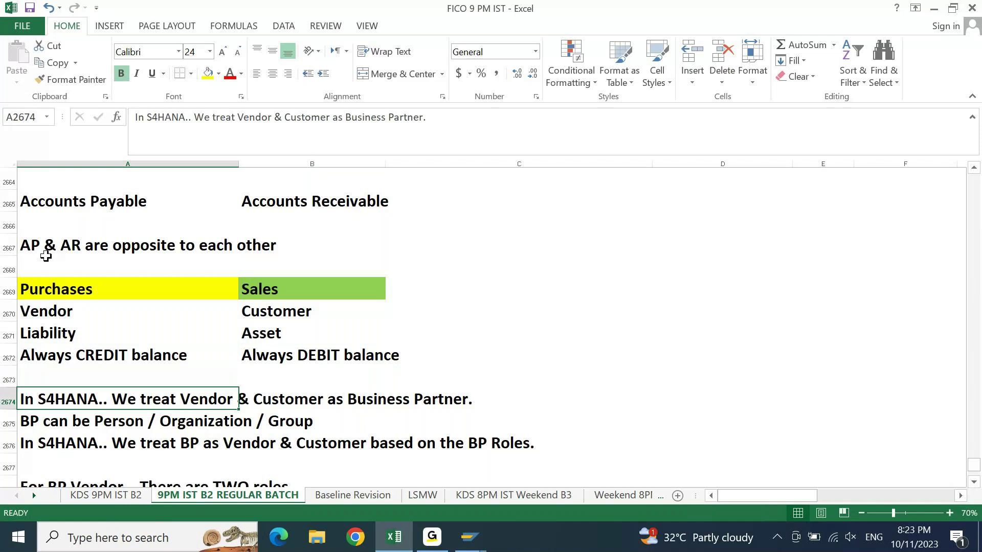
Step through the BP types and BP roles notes, then scroll down to the PO and Non PO Vendor rows
key(Down)
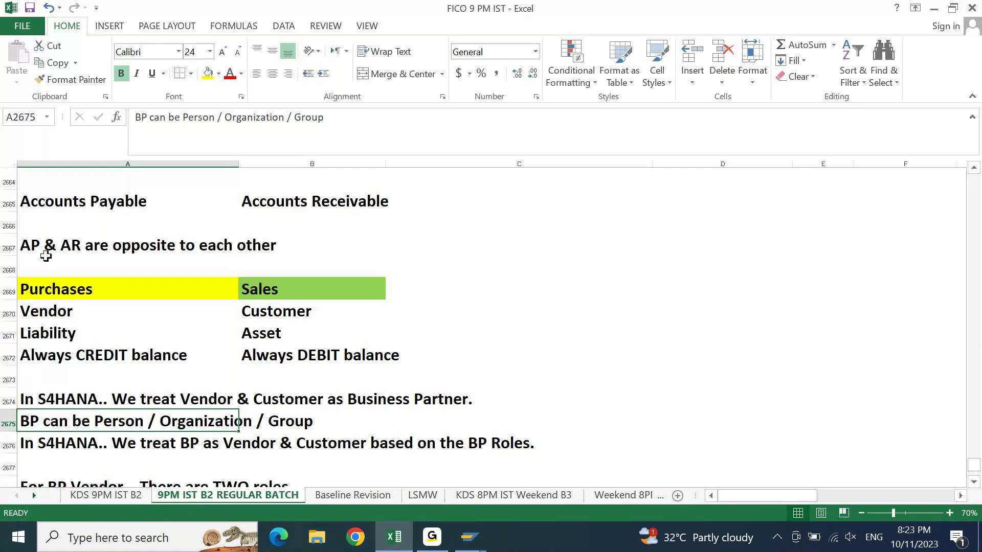
key(Down)
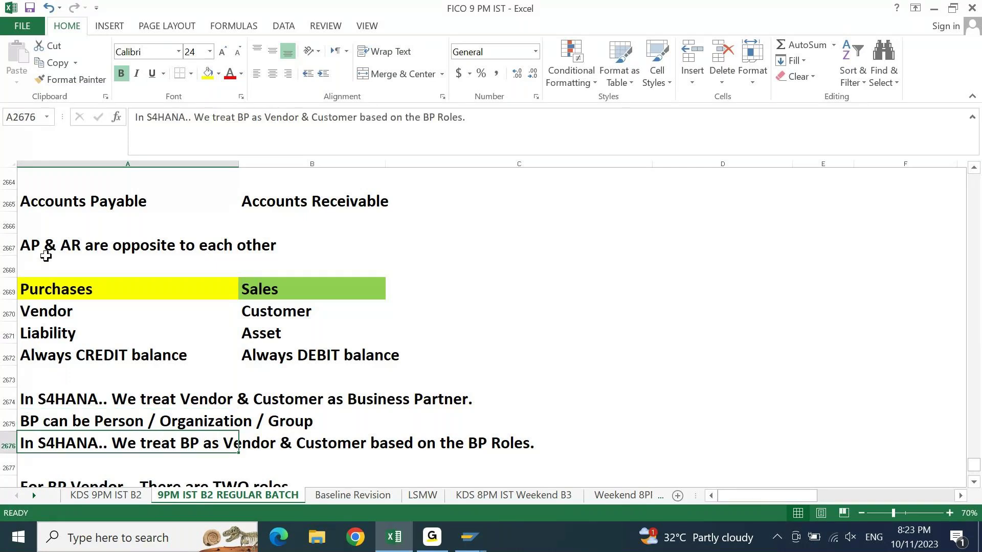
scroll(46, 256, down, 1)
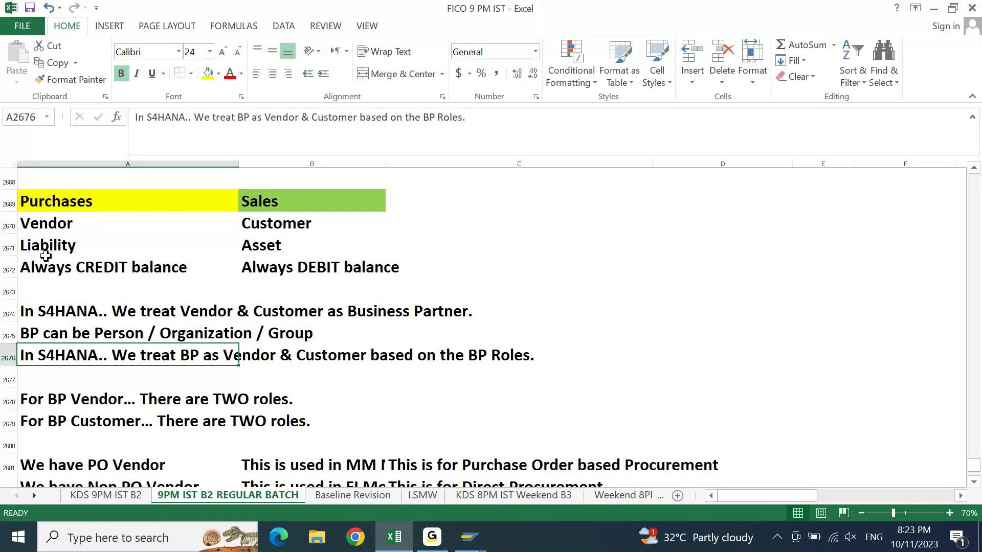
scroll(46, 256, down, 2)
Point out the Non PO Vendor and Non SO Customer role entries, then move down to the FI - MM Purchase Order row
click(391, 259)
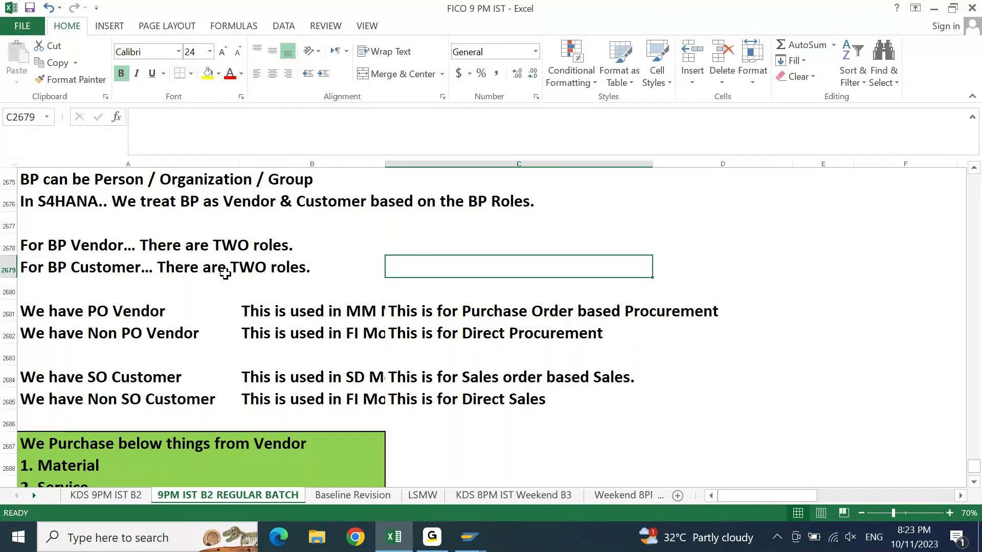
click(235, 244)
click(87, 333)
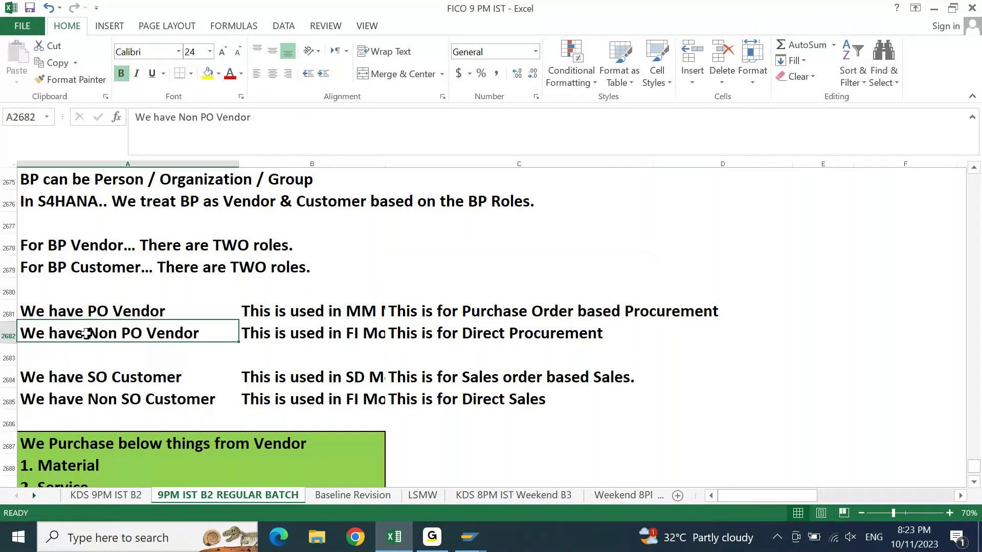
click(85, 271)
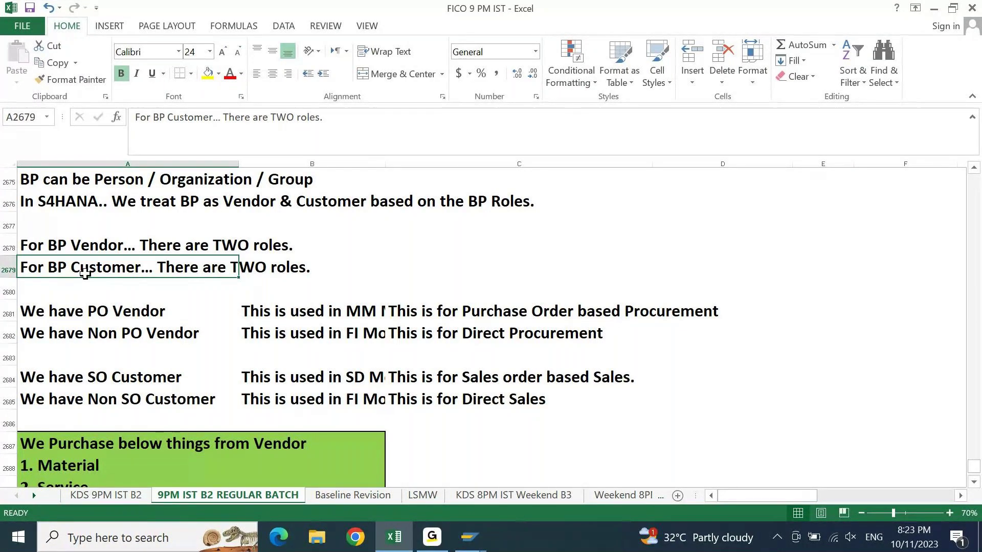
click(48, 395)
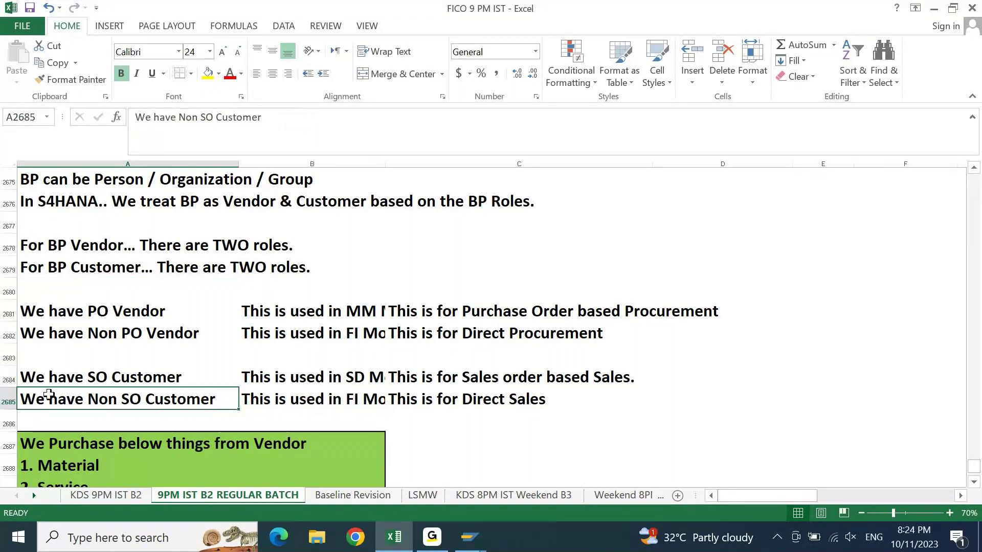
key(Down)
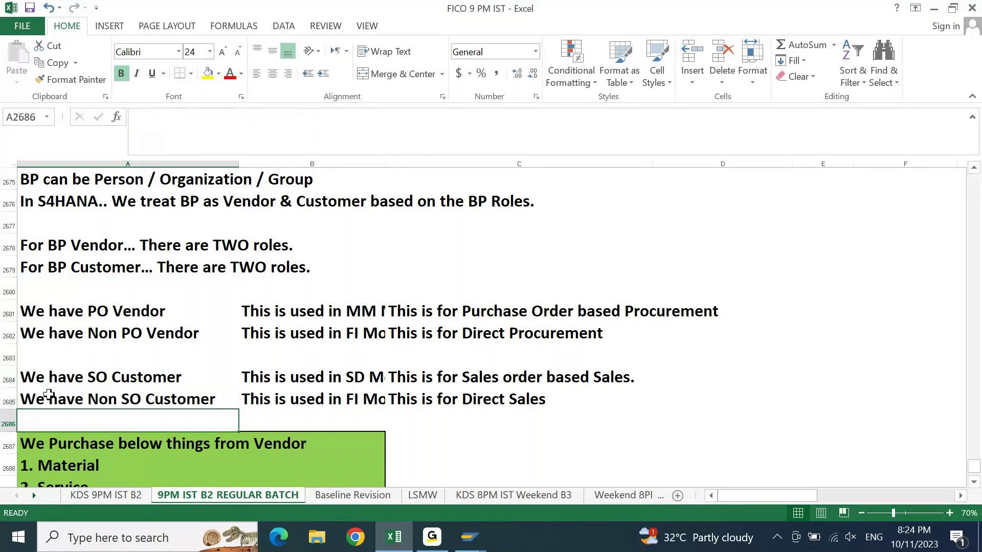
key(Down)
key(Down)
key(Down)
key(Down)
key(Down)
key(Down)
key(Down)
key(Down)
key(Down)
key(Down)
key(Down)
key(Down)
key(Down)
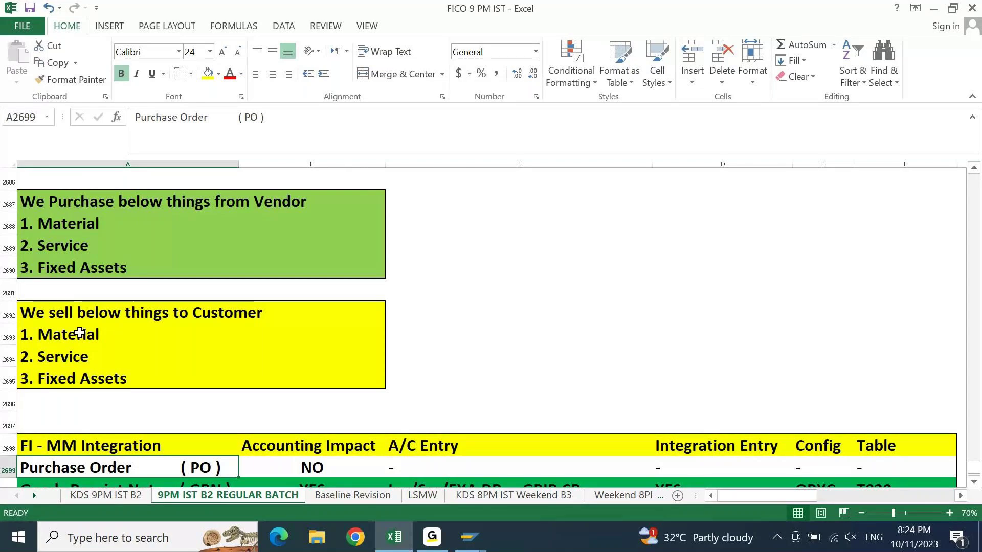
Move down into the FI - SD Integration rows and select the FI - MM Integration heading
key(Down)
key(Down)
key(Down)
key(Down)
key(Down)
key(Down)
key(Down)
key(Down)
key(Down)
key(Down)
key(Down)
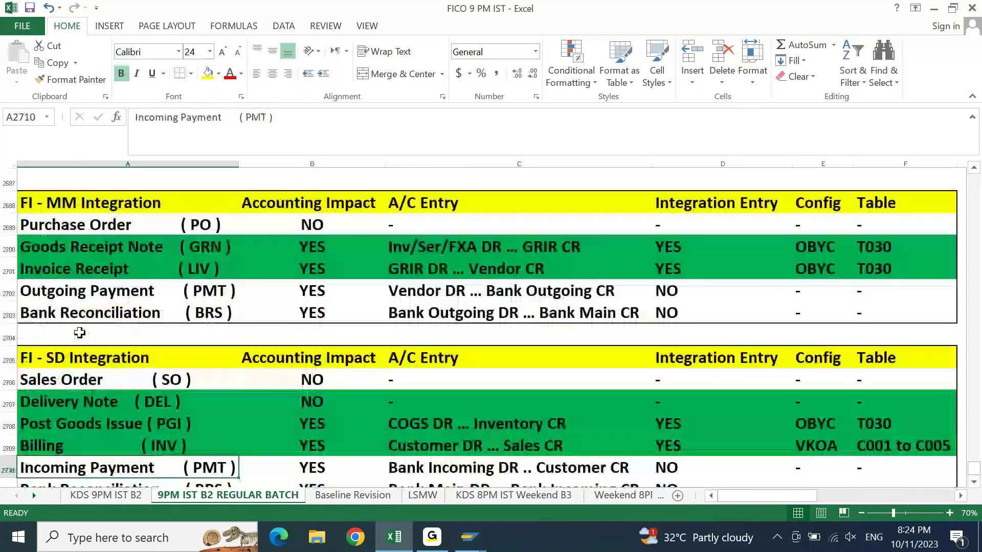
key(Down)
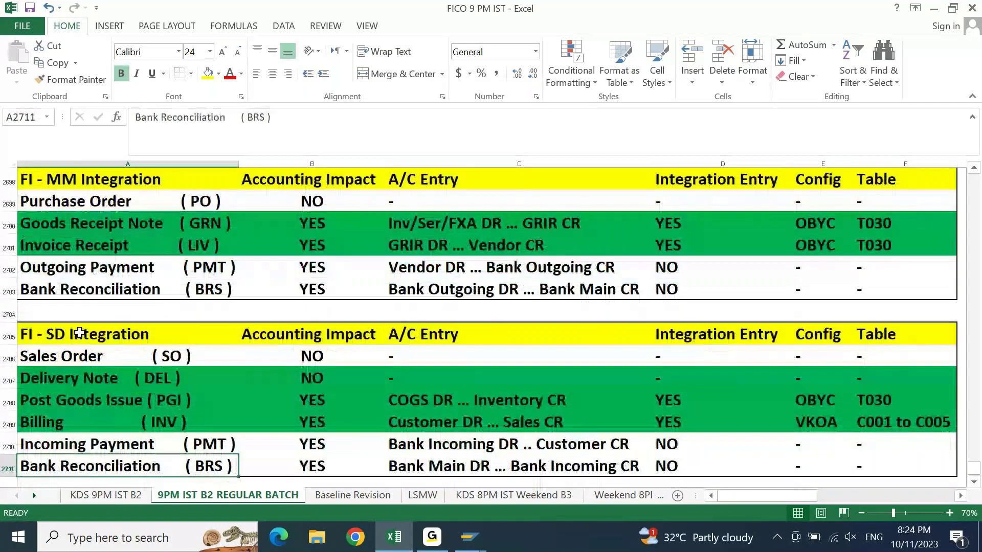
click(97, 179)
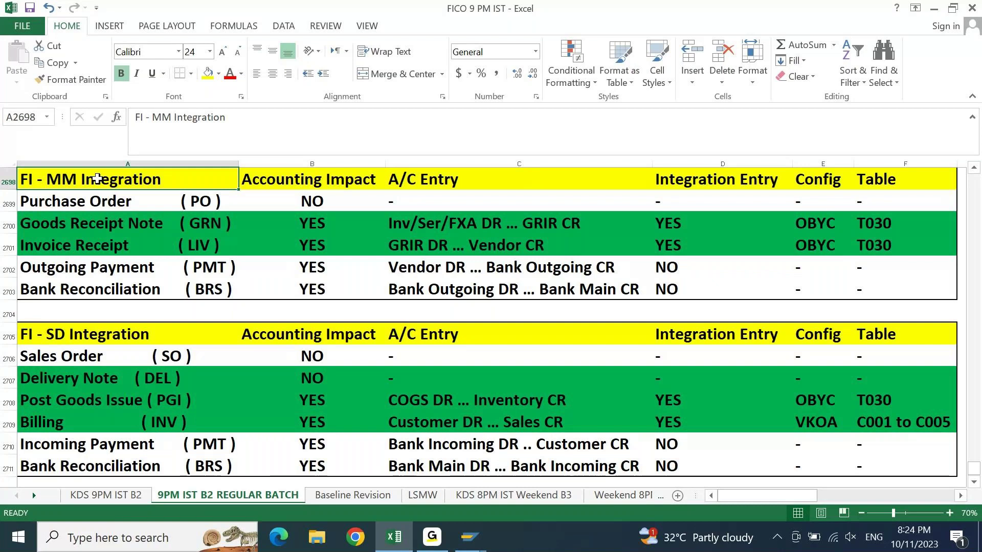
click(82, 346)
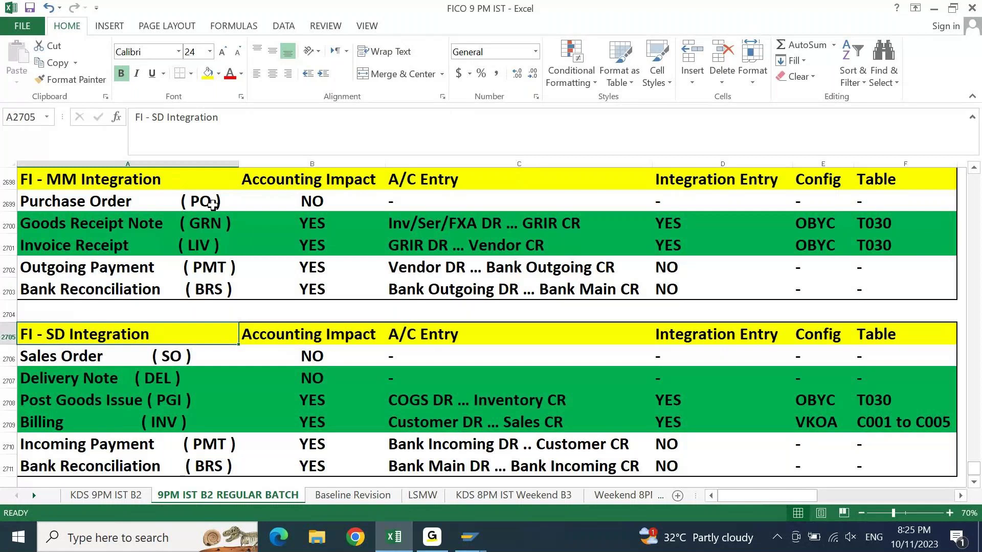
click(144, 221)
key(Down)
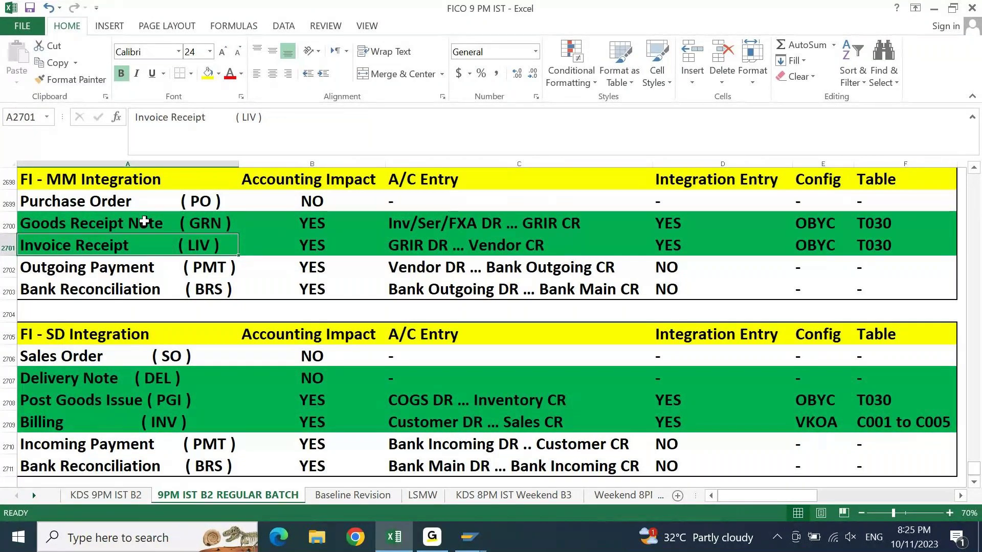
click(85, 327)
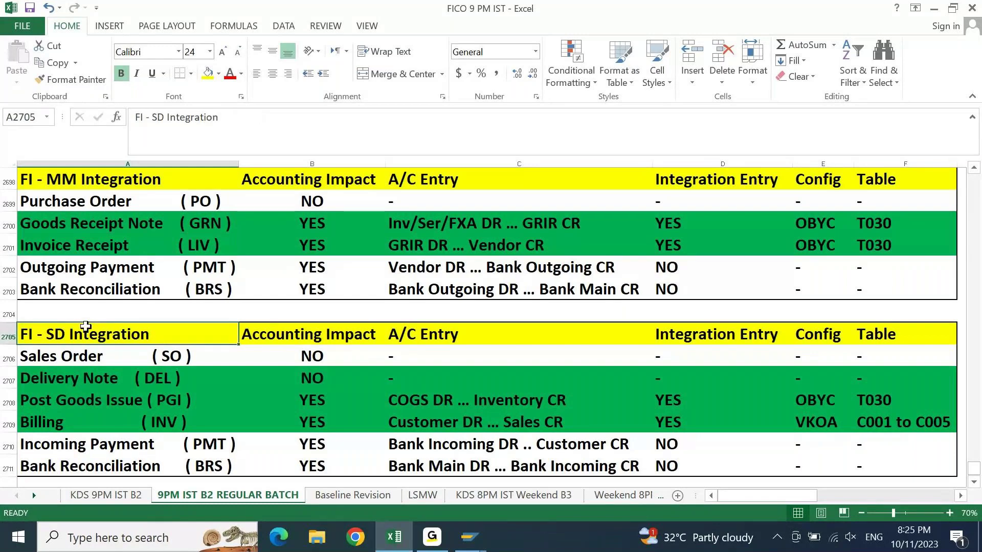
key(Down)
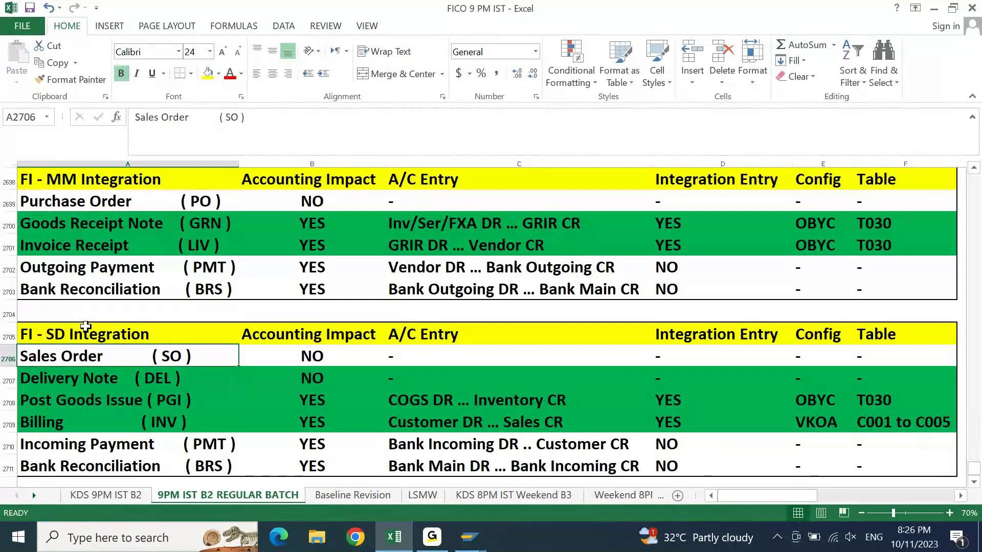
click(82, 375)
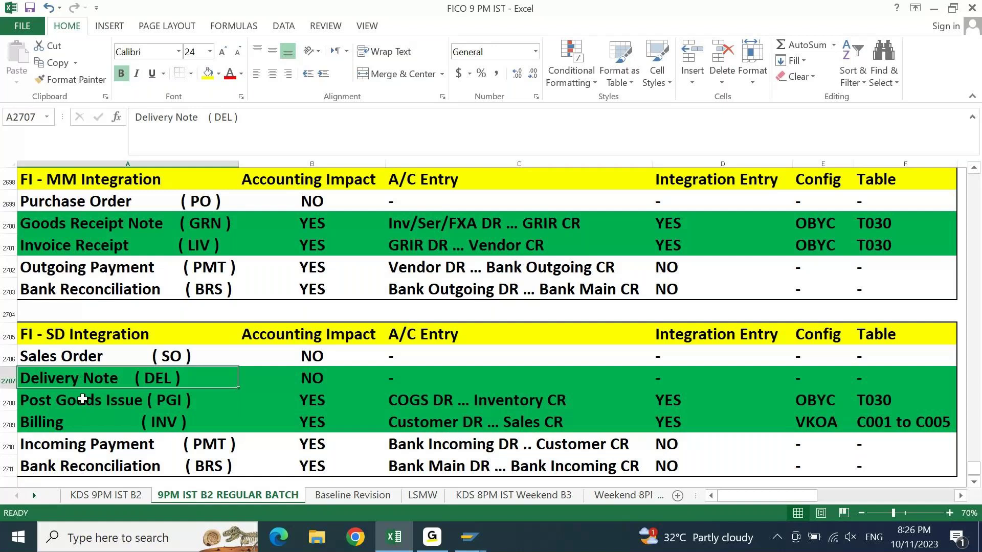
key(Down)
key(Down)
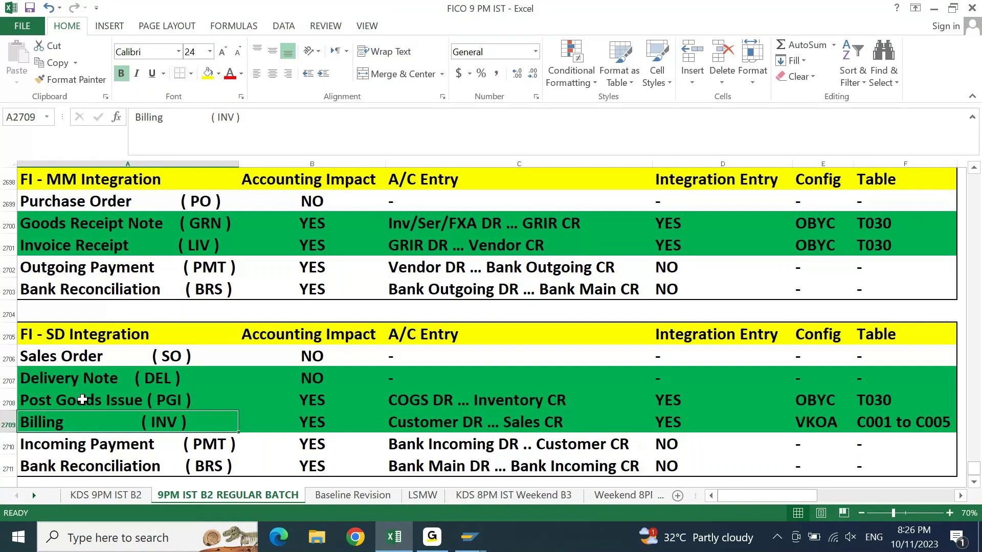
key(Down)
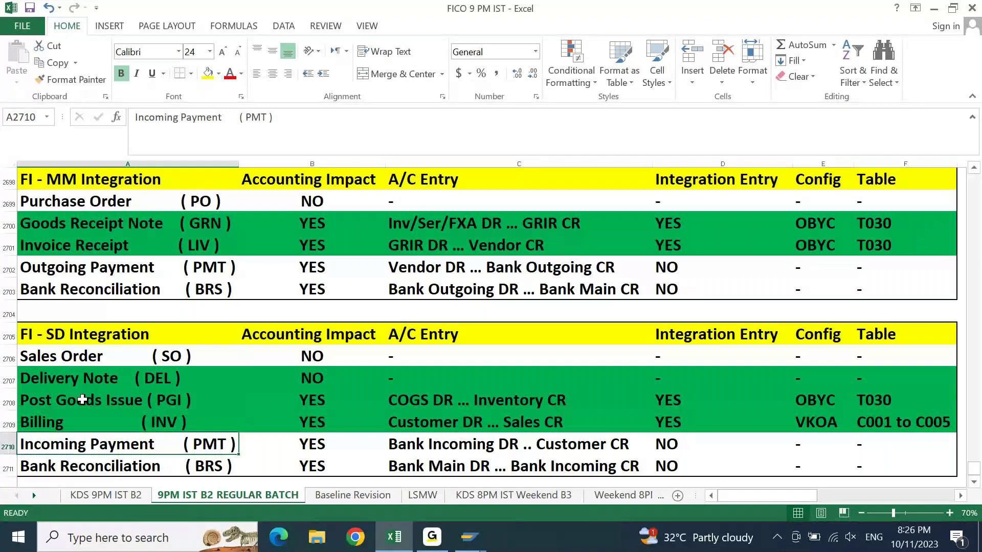
key(Down)
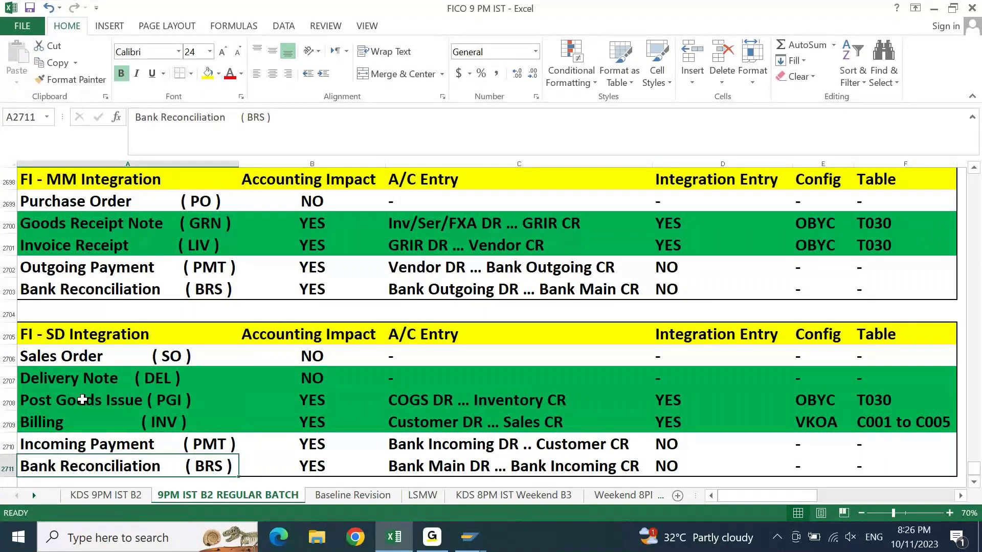